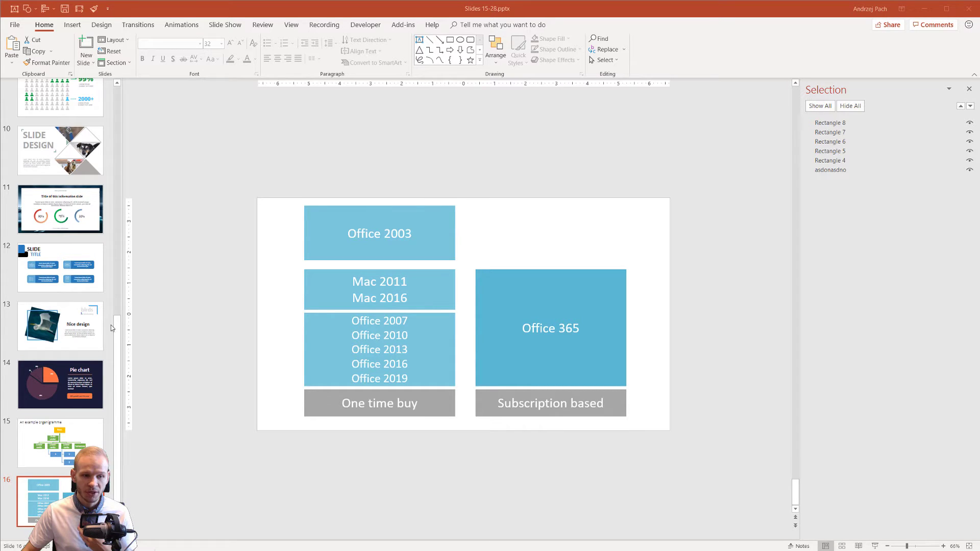
Scroll the slide thumbnail pane back to the top of the open presentation.
{"action": "left_click_drag", "start_coordinate": [120, 336], "coordinate": [127, 97]}
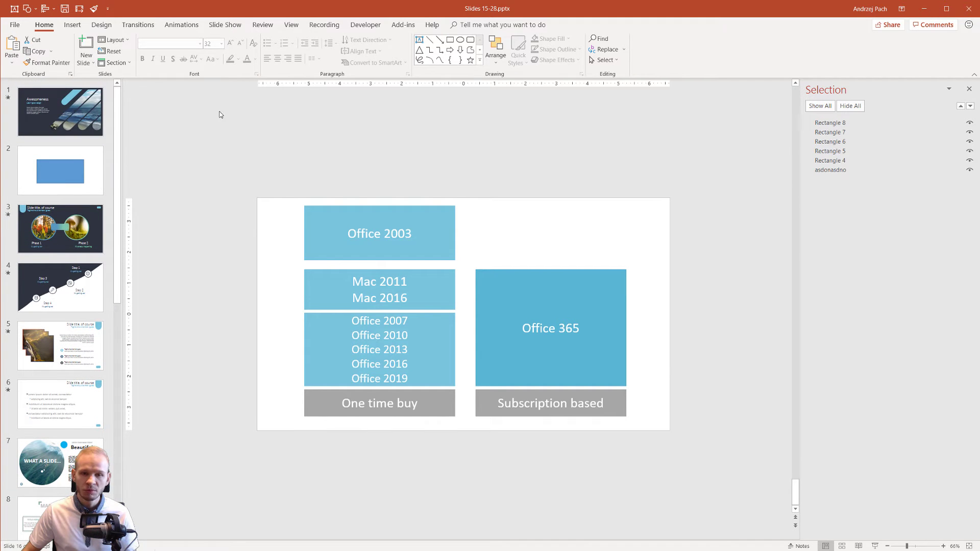
Create a new blank presentation, Presentation2, and move and resize its window to fill the screen.
{"action": "left_click", "coordinate": [21, 28]}
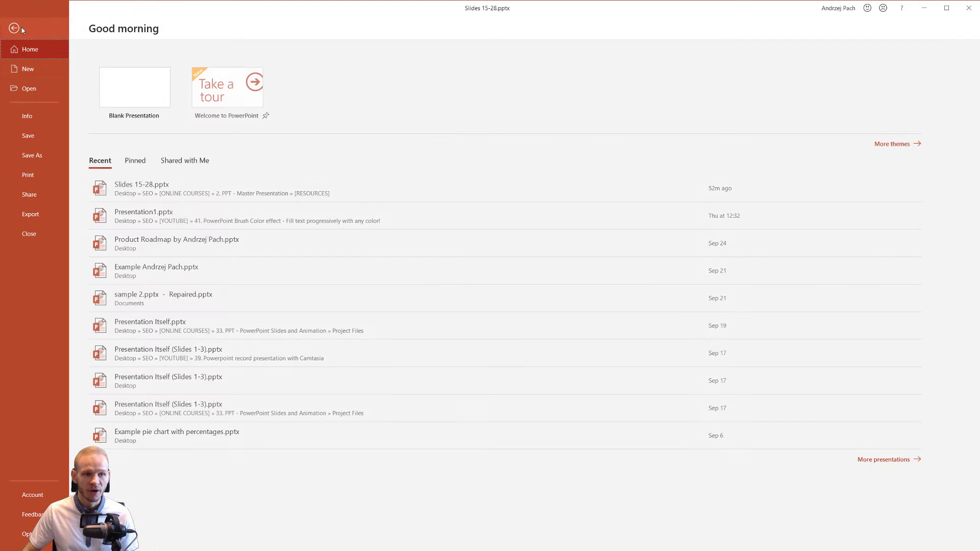
{"action": "left_click", "coordinate": [138, 103]}
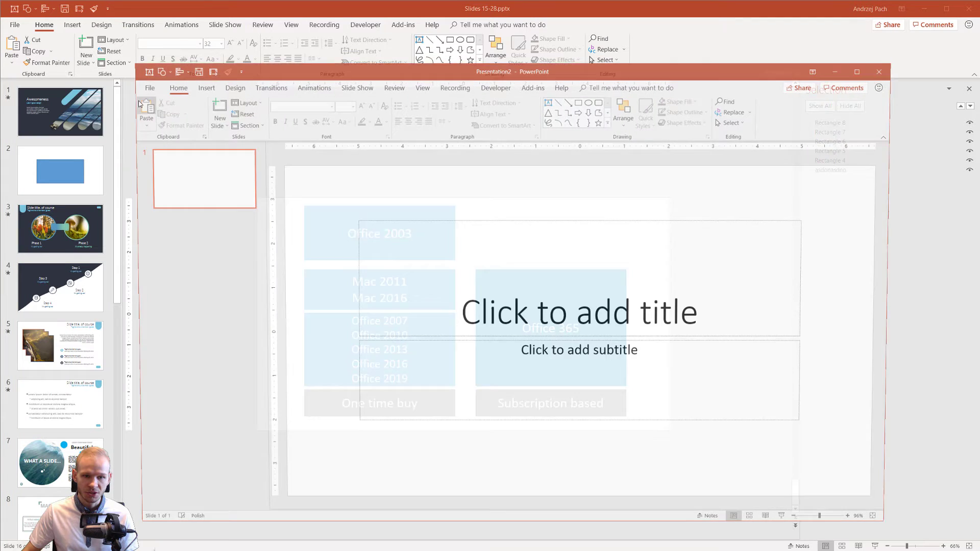
{"action": "left_click_drag", "start_coordinate": [457, 70], "coordinate": [333, 10]}
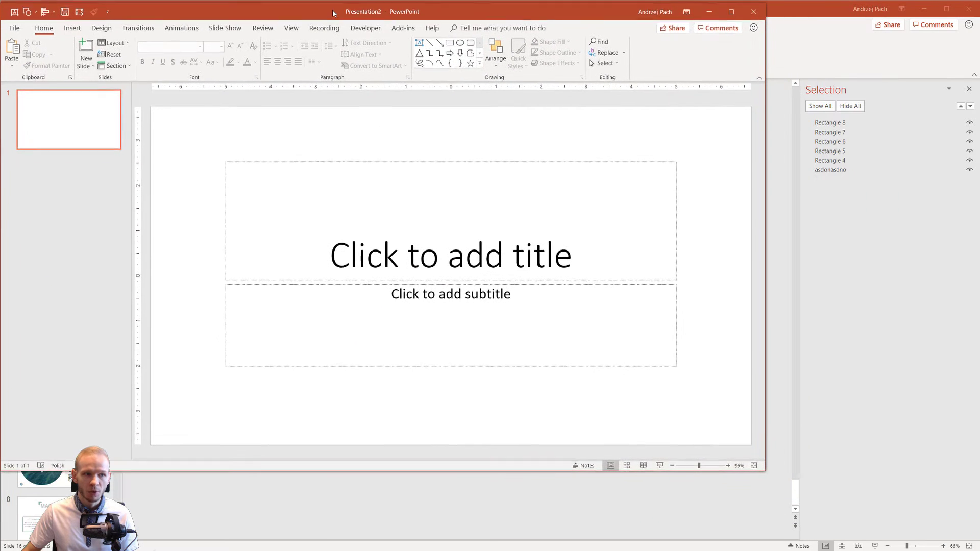
{"action": "left_click_drag", "start_coordinate": [767, 470], "coordinate": [977, 548]}
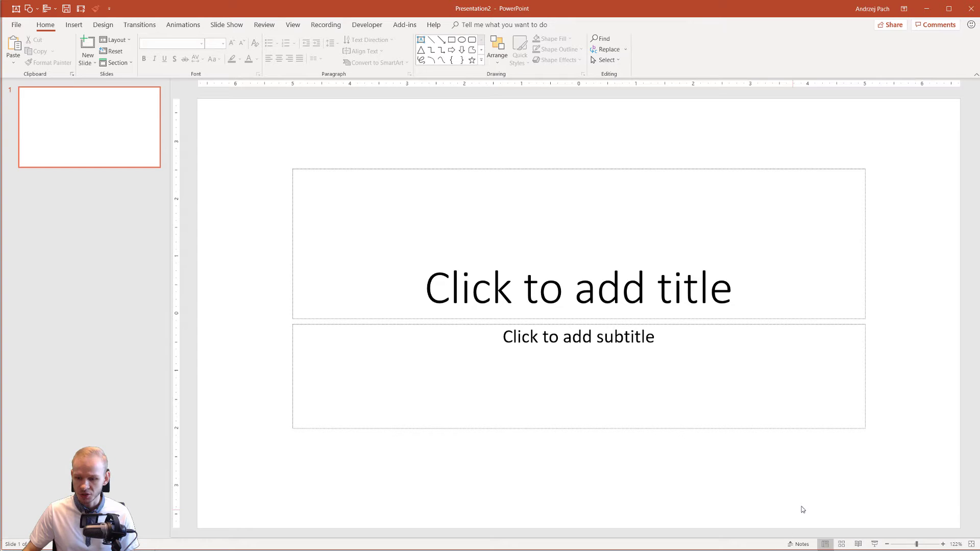
Zoom the slide view out to 100%, then try Ctrl+scroll zooming in and out.
{"action": "left_click", "coordinate": [888, 544]}
{"action": "left_click", "coordinate": [887, 545]}
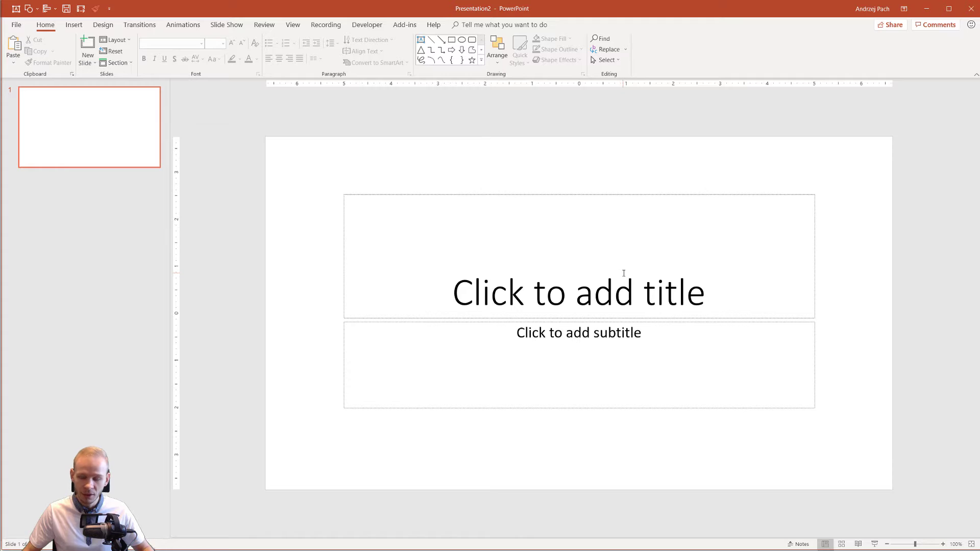
{"action": "scroll", "coordinate": [618, 274], "scroll_direction": "down", "scroll_amount": 5}
{"action": "scroll", "coordinate": [617, 274], "scroll_direction": "up", "scroll_amount": 5}
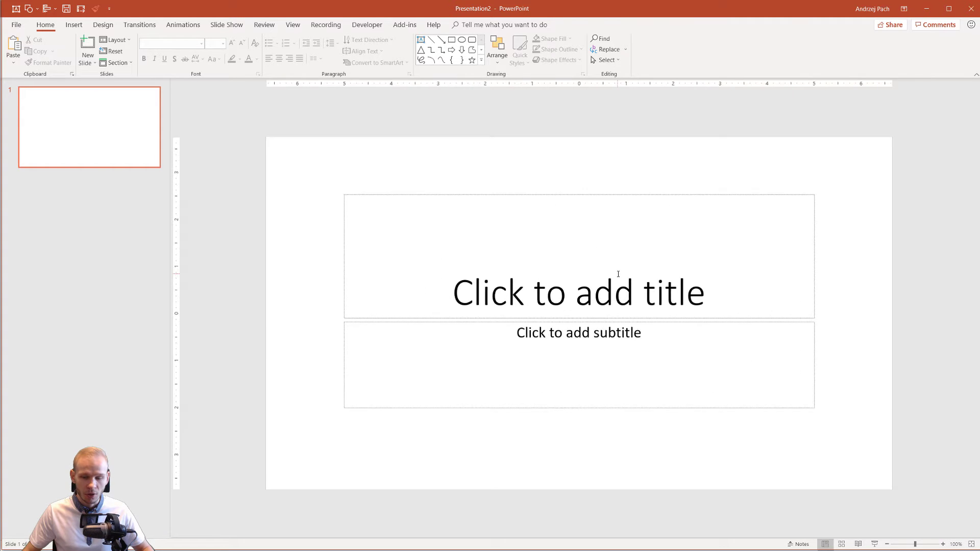
{"action": "scroll", "coordinate": [618, 274], "scroll_direction": "down", "scroll_amount": 5}
{"action": "scroll", "coordinate": [618, 274], "scroll_direction": "up", "scroll_amount": 8}
{"action": "scroll", "coordinate": [618, 274], "scroll_direction": "down", "scroll_amount": 5}
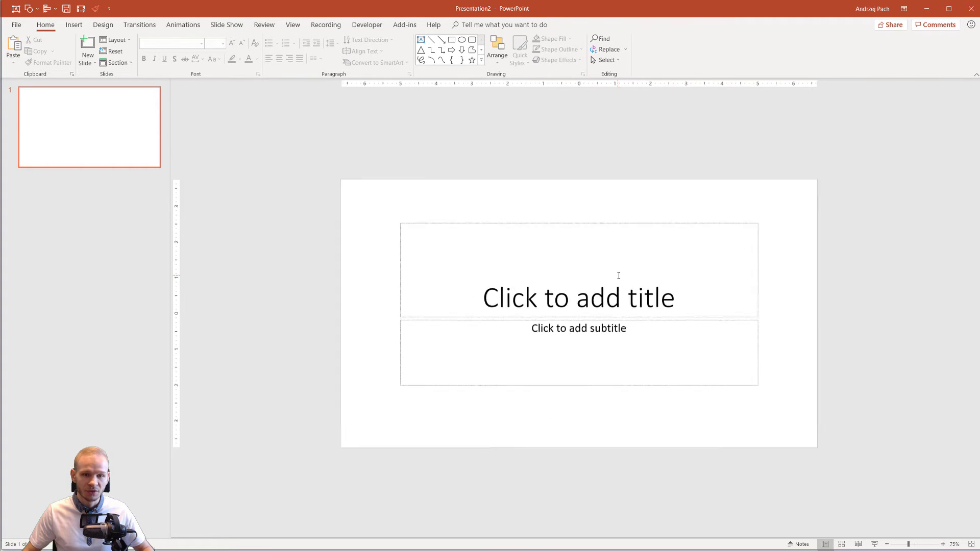
{"action": "scroll", "coordinate": [618, 275], "scroll_direction": "up", "scroll_amount": 3}
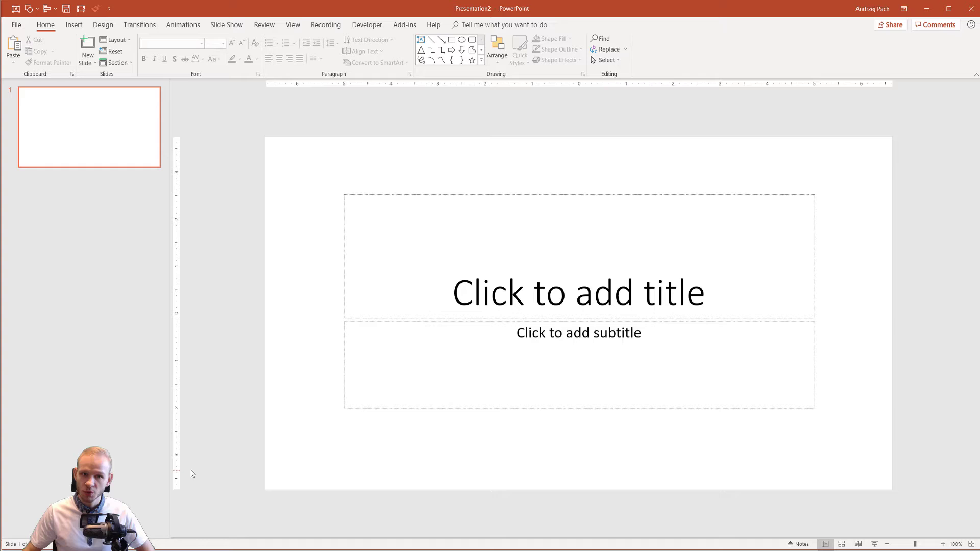
On the View tab, toggle the ruler off and back on, and try gridlines and guides.
{"action": "left_click", "coordinate": [297, 28]}
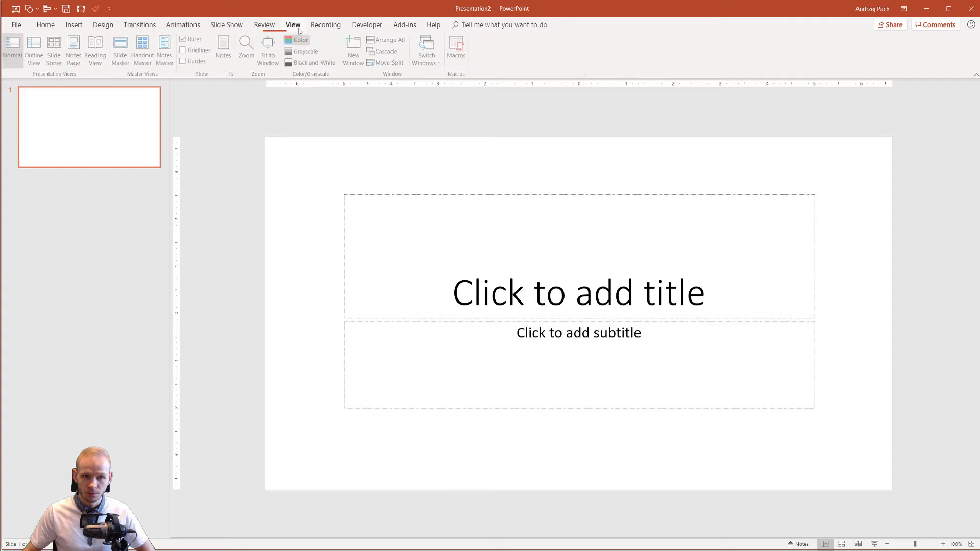
{"action": "left_click", "coordinate": [184, 40]}
{"action": "left_click", "coordinate": [184, 40]}
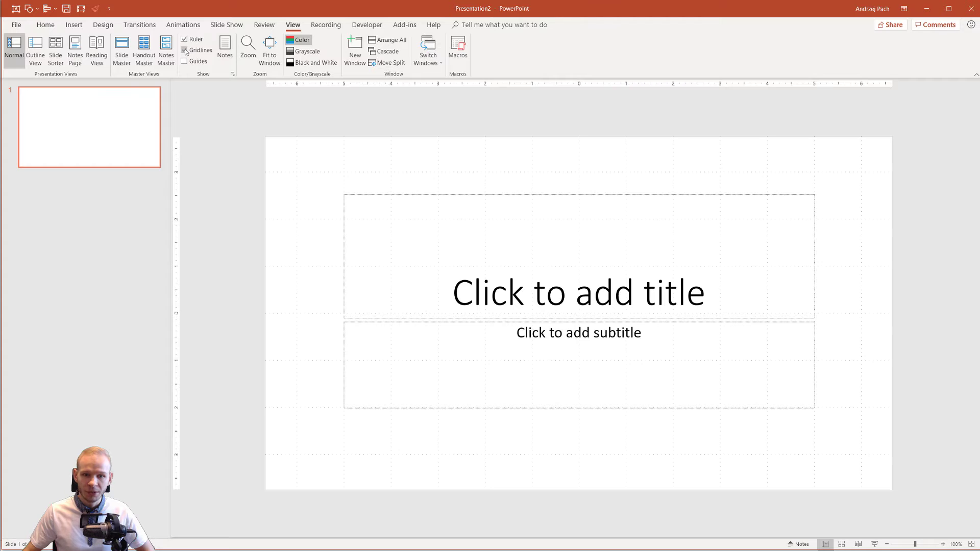
{"action": "left_click", "coordinate": [185, 49]}
{"action": "left_click", "coordinate": [185, 61]}
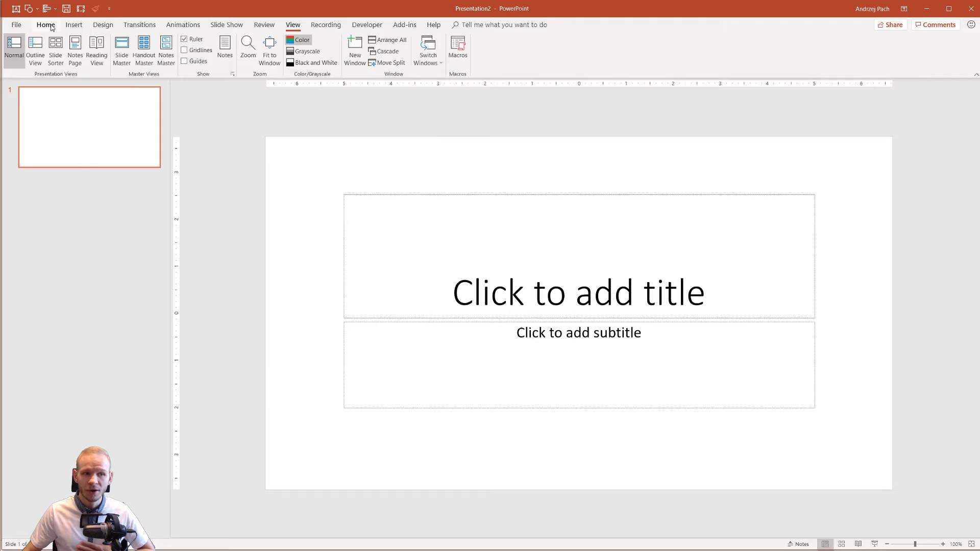
Add a second slide from the thumbnail pane's context menu.
{"action": "left_click", "coordinate": [47, 28]}
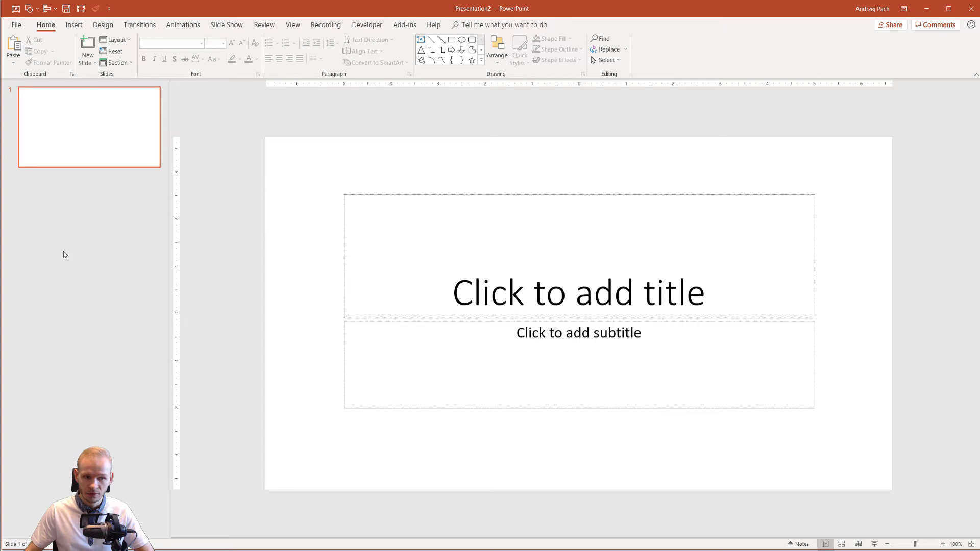
{"action": "right_click", "coordinate": [73, 189]}
{"action": "left_click", "coordinate": [90, 222]}
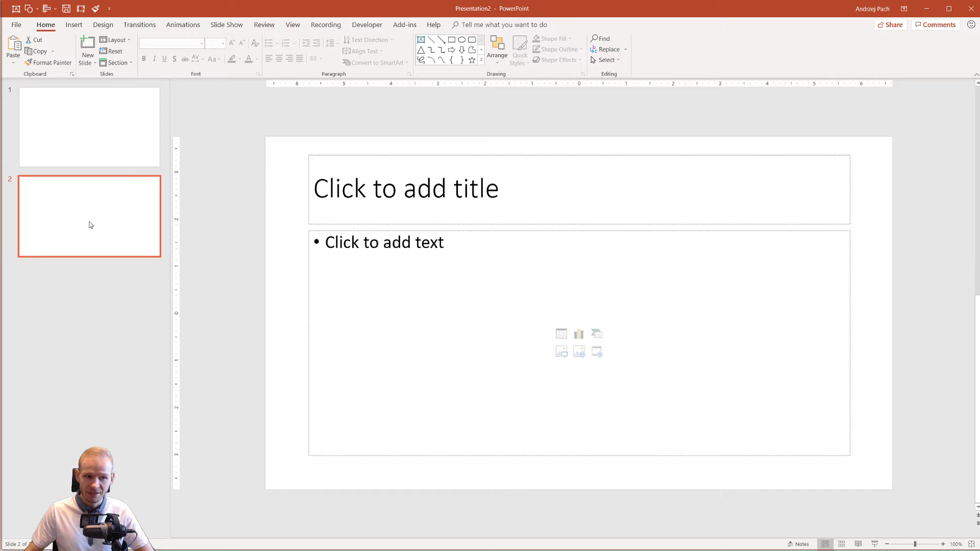
Start a new section at slide 2 named 'second section'.
{"action": "right_click", "coordinate": [79, 171]}
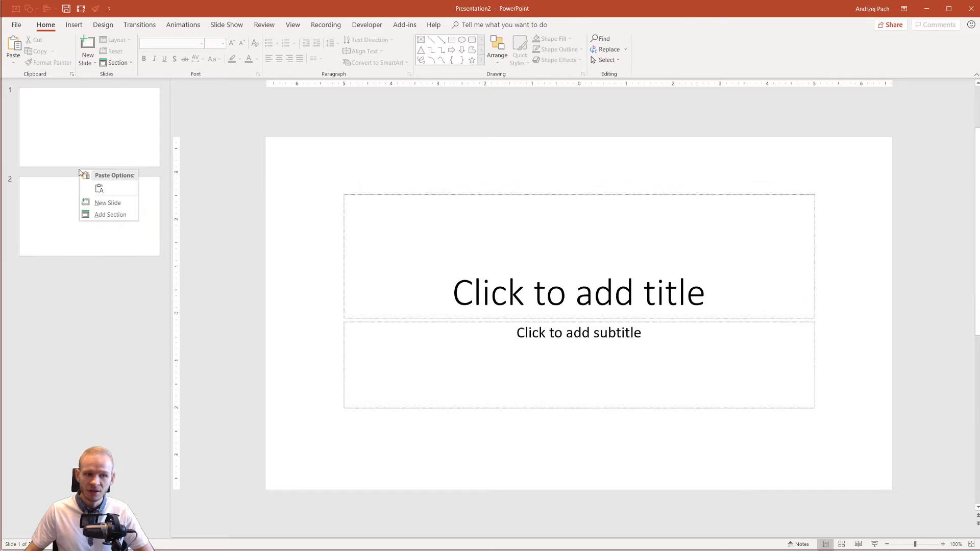
{"action": "left_click", "coordinate": [82, 215]}
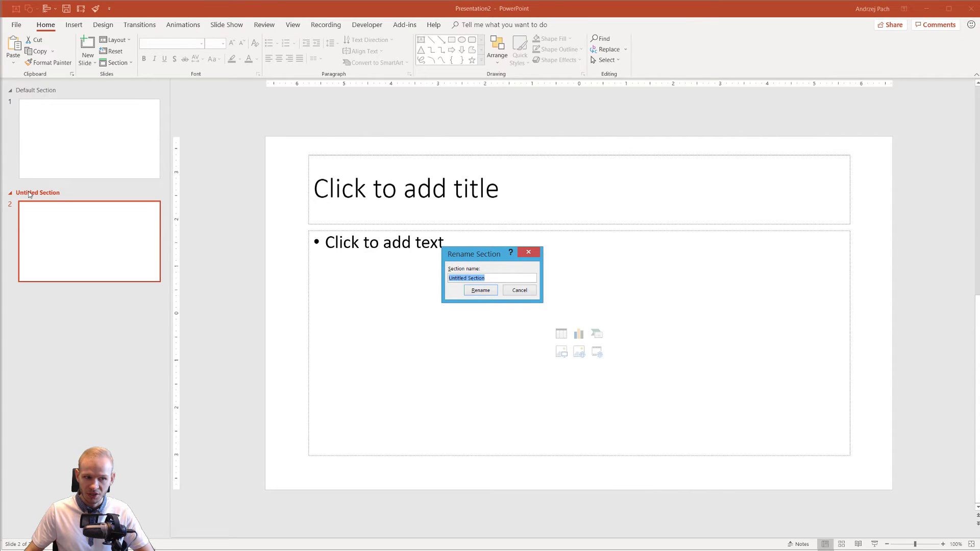
{"action": "type", "text": "sec"}
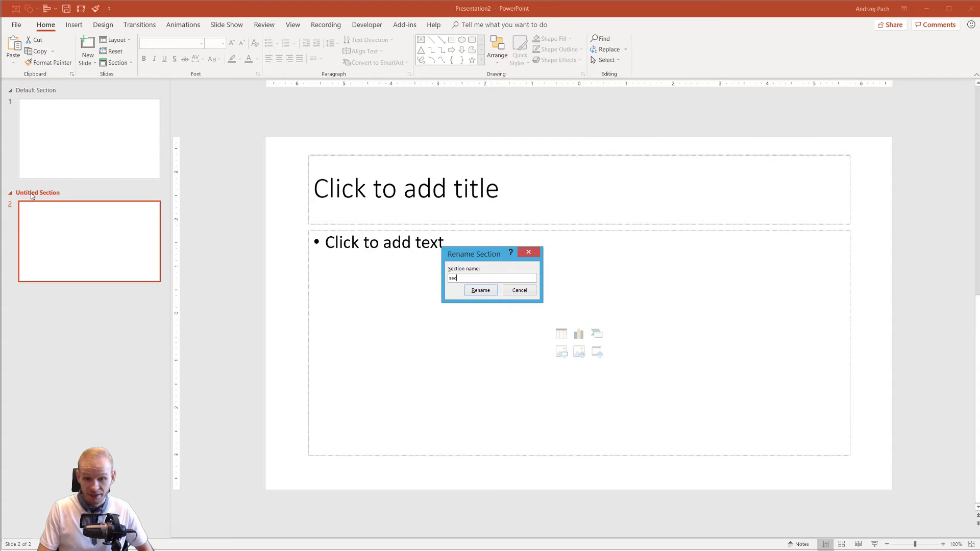
{"action": "type", "text": "ond section"}
{"action": "key", "text": "Return"}
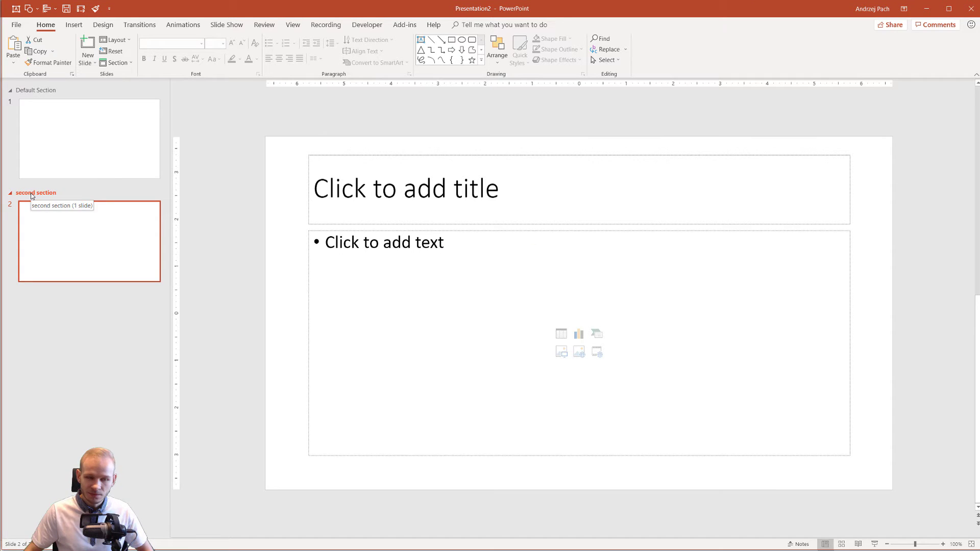
Add slides 3 and 4, then drag slides 2 and 3 upward to reorder them.
{"action": "right_click", "coordinate": [49, 297]}
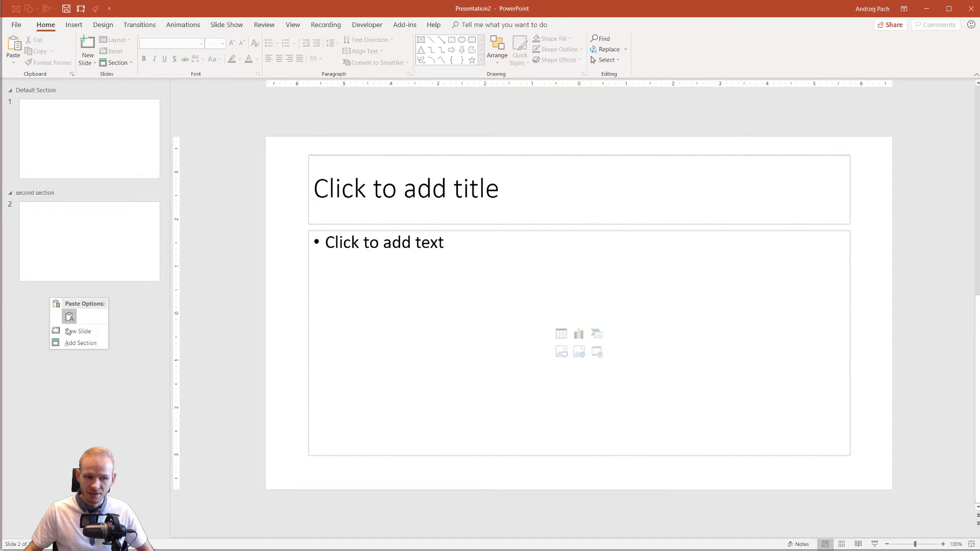
{"action": "left_click", "coordinate": [66, 332]}
{"action": "right_click", "coordinate": [65, 397]}
{"action": "left_click", "coordinate": [94, 429]}
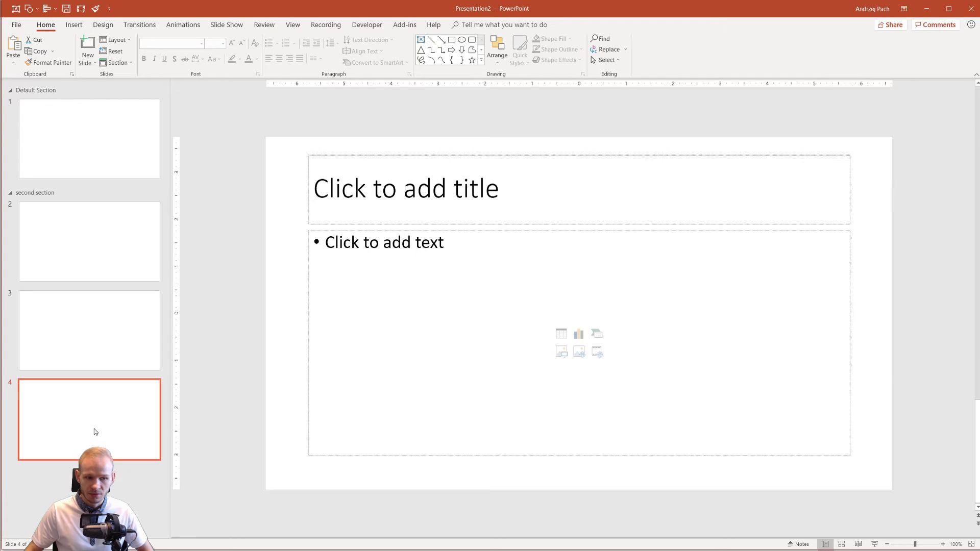
{"action": "left_click_drag", "start_coordinate": [55, 238], "coordinate": [87, 228]}
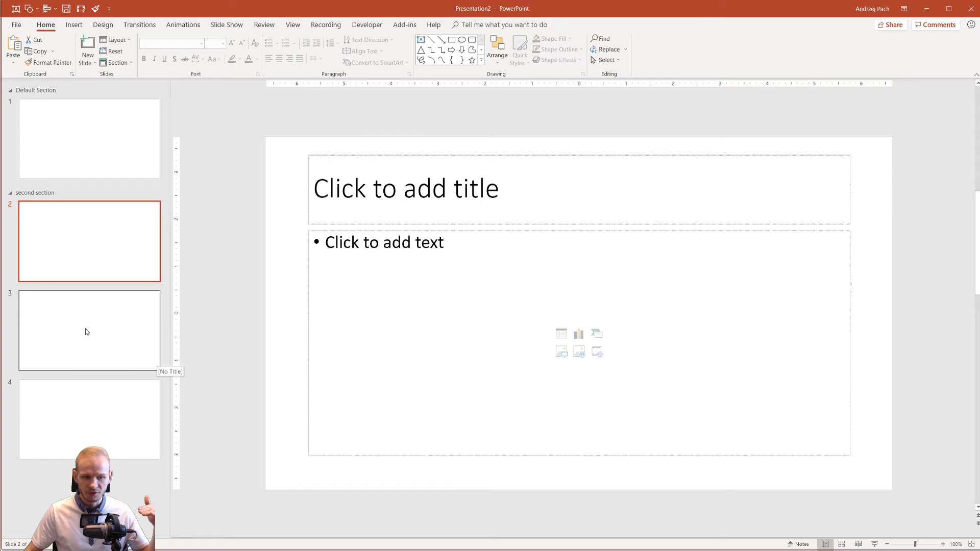
{"action": "left_click_drag", "start_coordinate": [85, 329], "coordinate": [77, 218]}
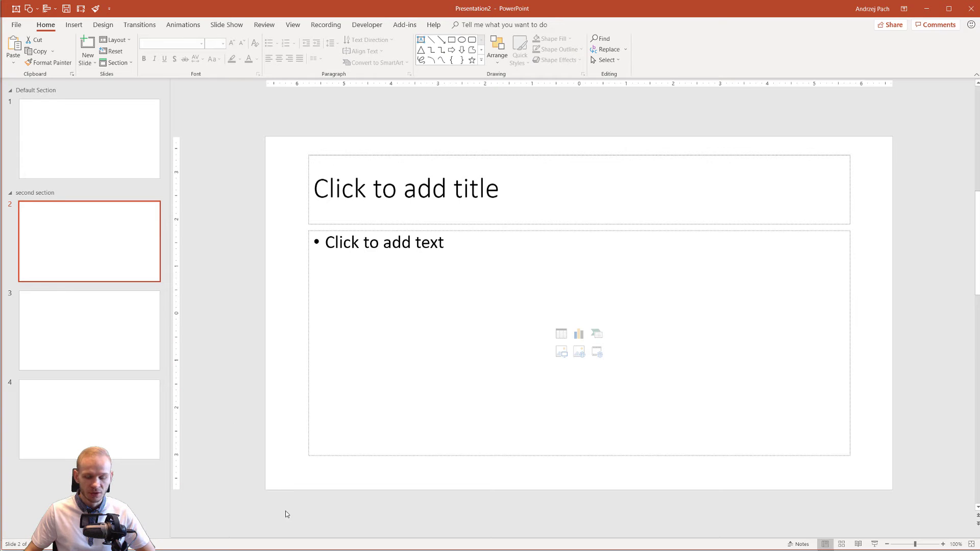
Type a filler title on slide 2, insert a 5×2 table, and fill its header cell and row 2, column 2.
{"action": "left_click", "coordinate": [695, 194]}
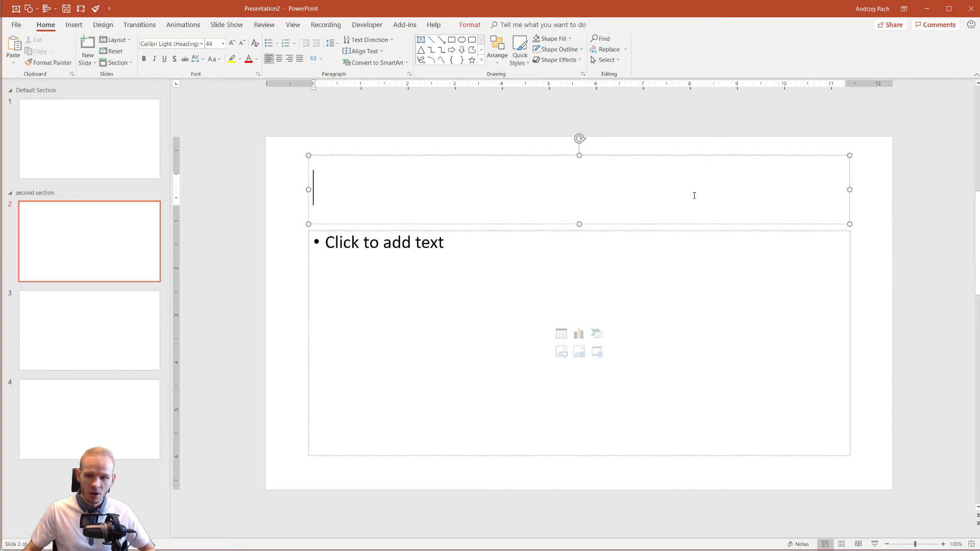
{"action": "type", "text": ",g;hfml'tgklmht'k"}
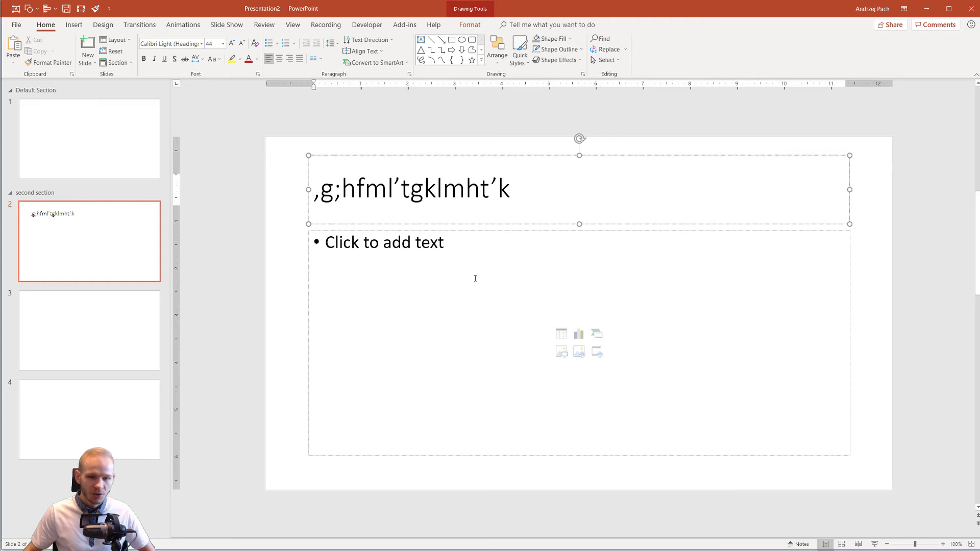
{"action": "left_click", "coordinate": [561, 335]}
{"action": "left_click", "coordinate": [476, 293]}
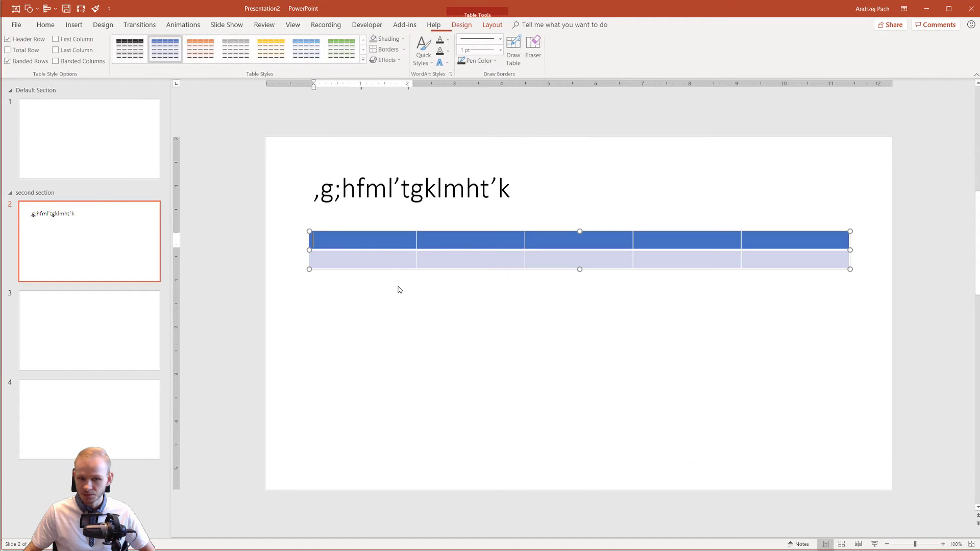
{"action": "type", "text": "gfhghfhgfhgf"}
{"action": "left_click", "coordinate": [469, 260]}
{"action": "type", "text": "fghhg"}
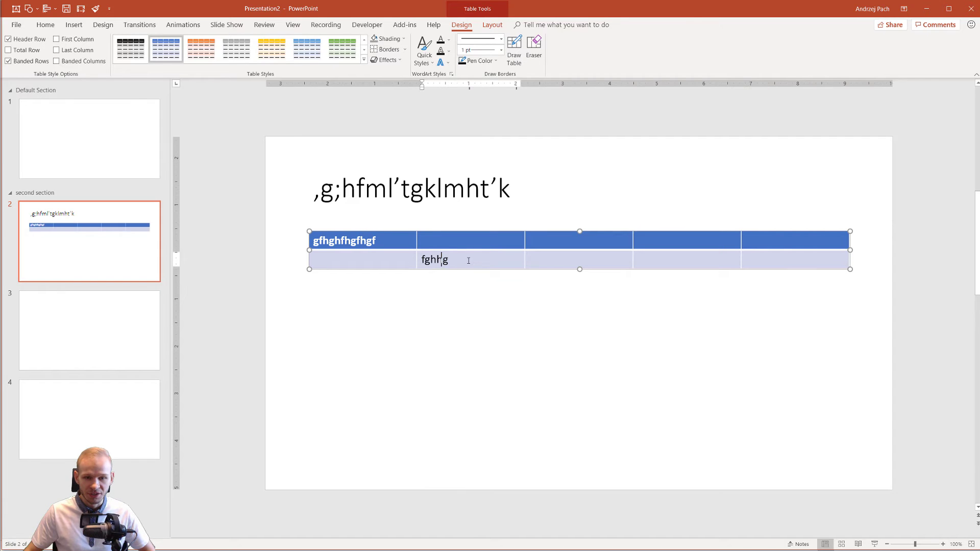
{"action": "type", "text": "fhggfdh"}
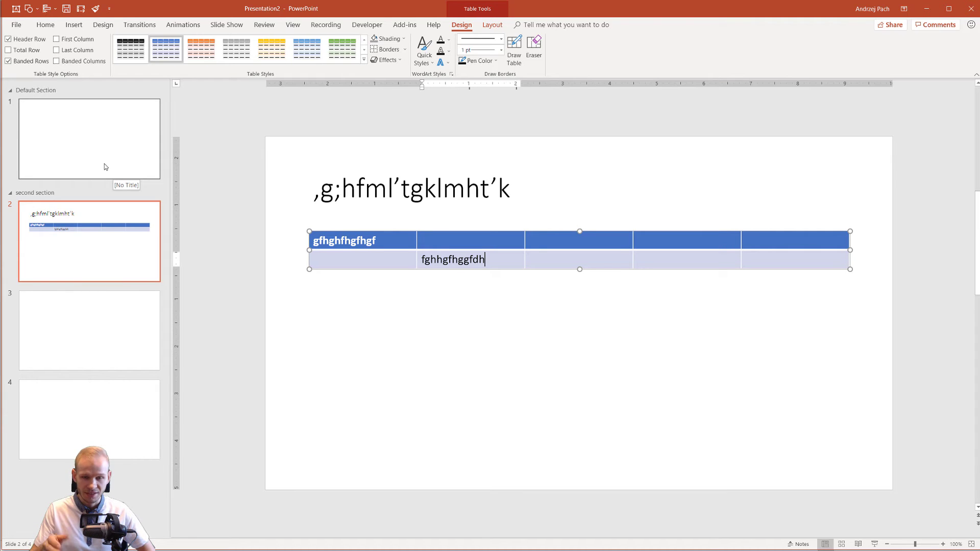
Open and leave the File backstage, then view the Developer, Recording and Add-ins tabs.
{"action": "left_click", "coordinate": [16, 25]}
{"action": "left_click", "coordinate": [21, 30]}
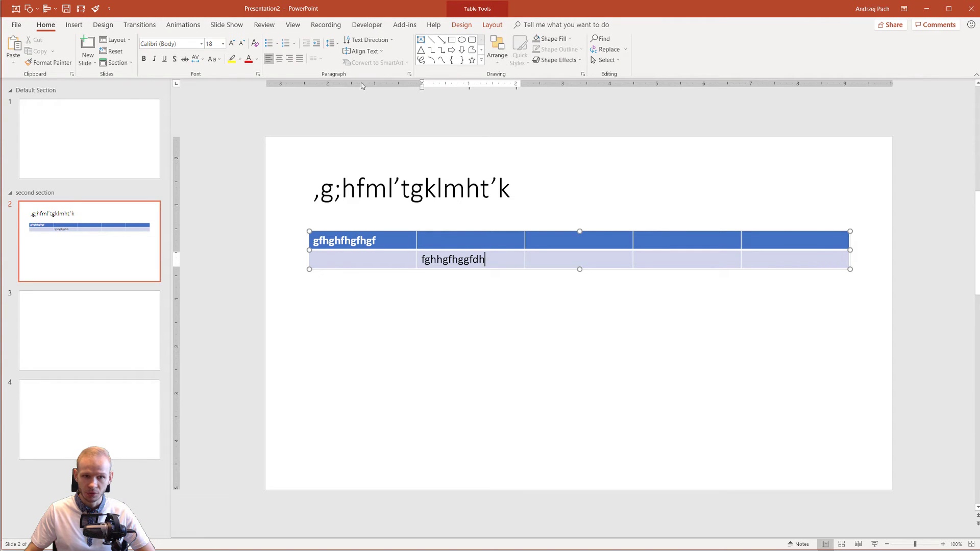
{"action": "left_click", "coordinate": [364, 25]}
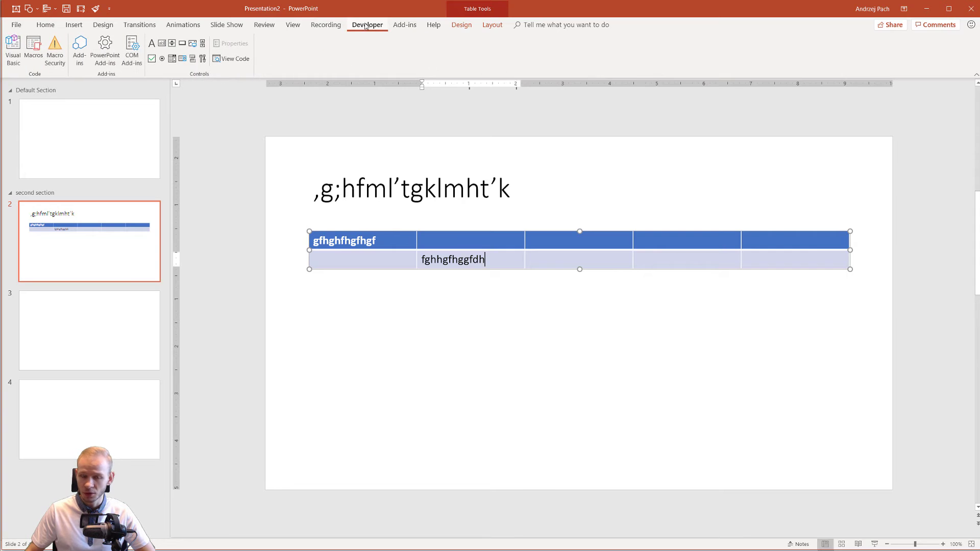
{"action": "left_click", "coordinate": [323, 27]}
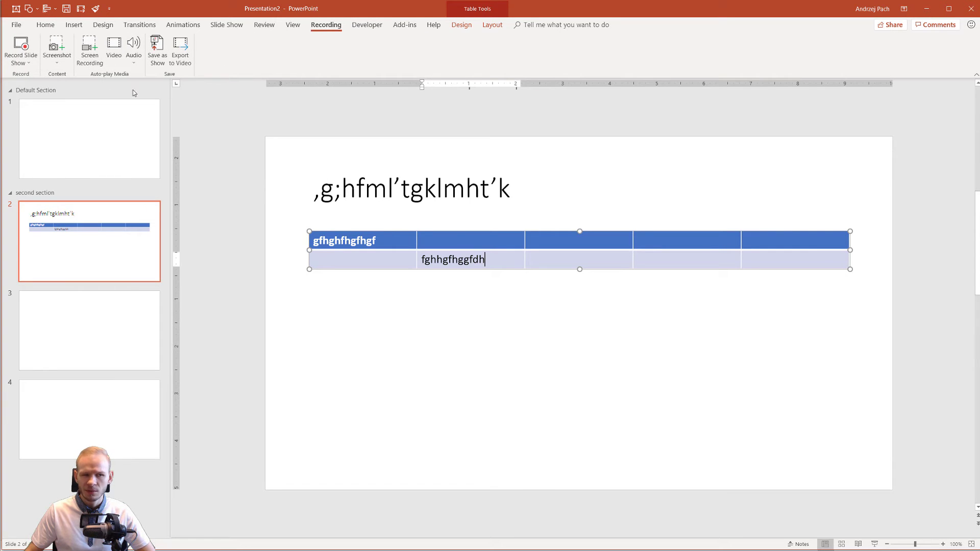
{"action": "left_click", "coordinate": [416, 29]}
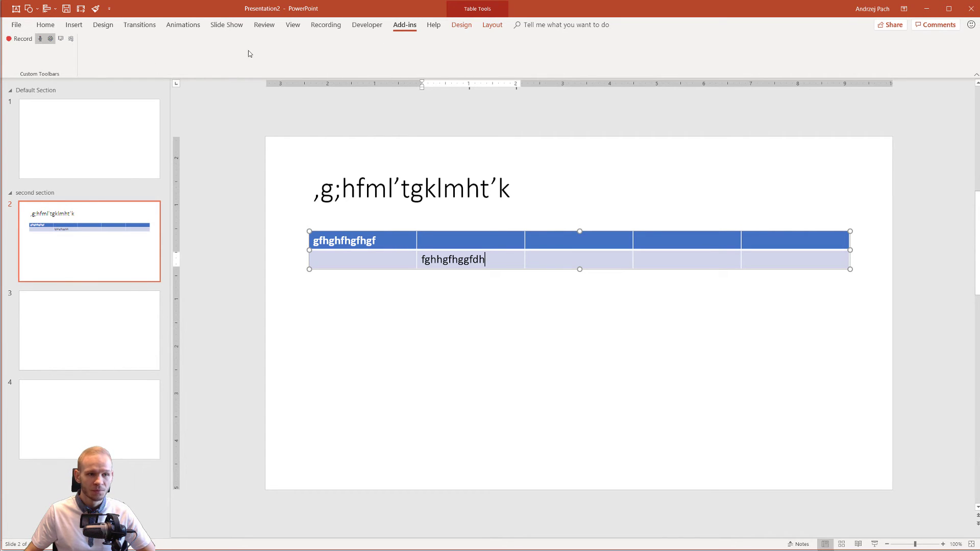
In Customize Ribbon, uncheck Home (Master Views), keep Background Removal checked, and apply.
{"action": "left_click", "coordinate": [17, 25]}
{"action": "key", "text": "Escape"}
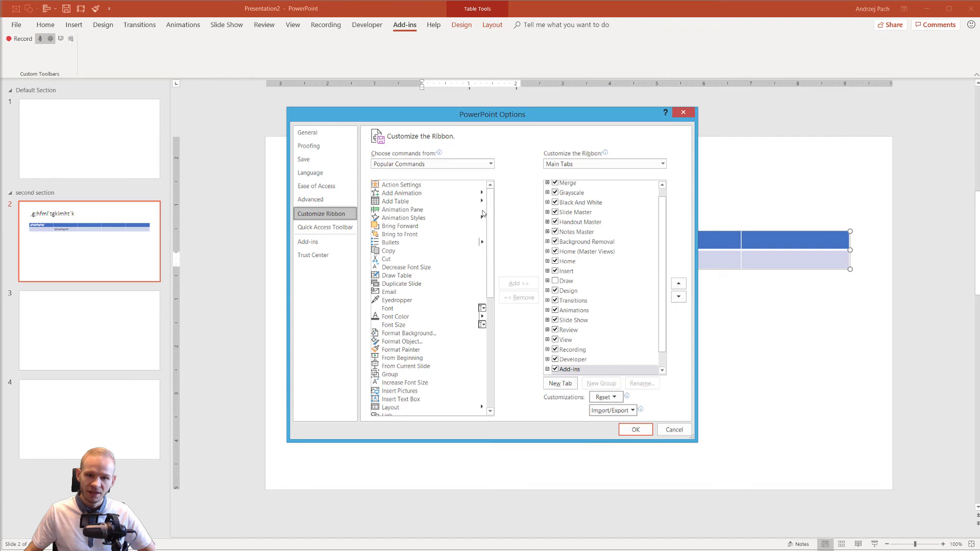
{"action": "left_click_drag", "start_coordinate": [493, 214], "coordinate": [494, 242]}
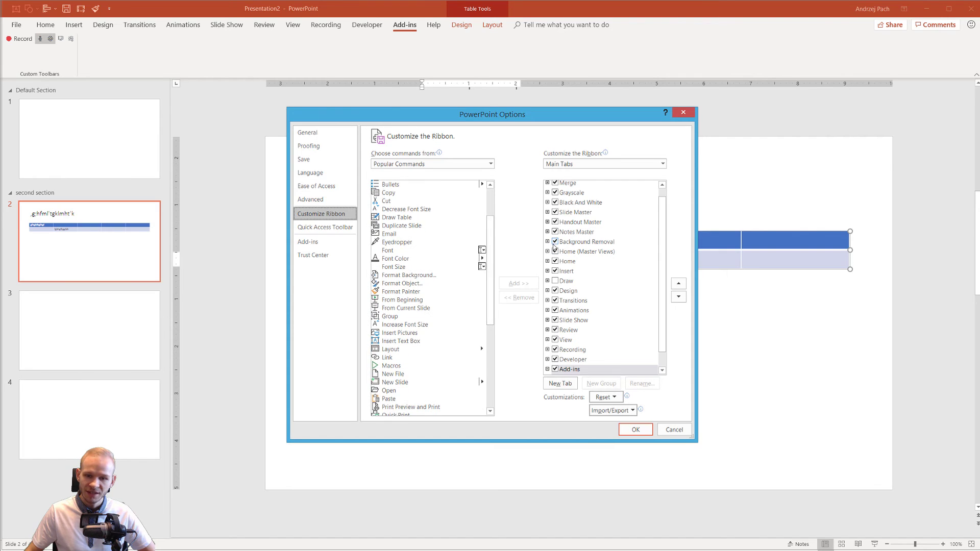
{"action": "left_click", "coordinate": [555, 242]}
{"action": "left_click", "coordinate": [555, 252]}
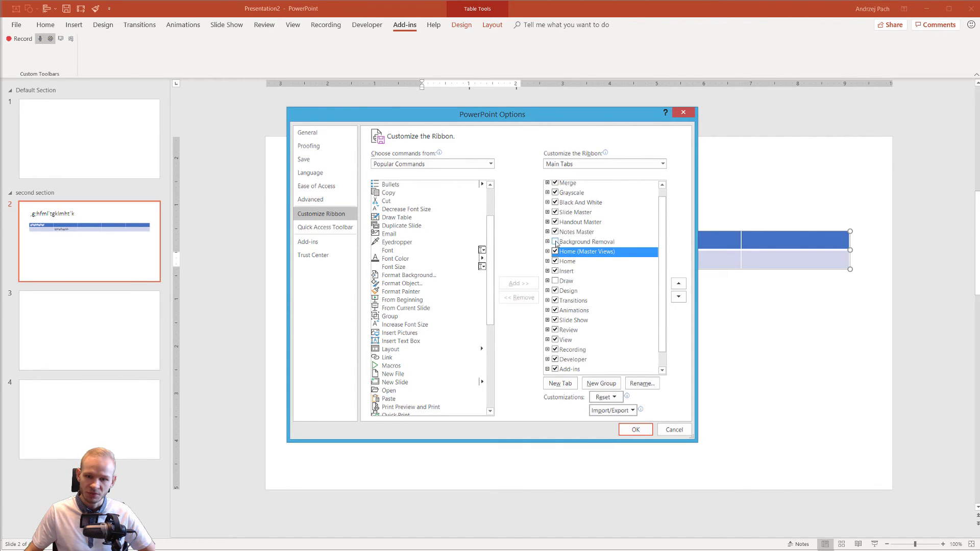
{"action": "left_click", "coordinate": [555, 242]}
{"action": "scroll", "coordinate": [644, 252], "scroll_direction": "up", "scroll_amount": 1}
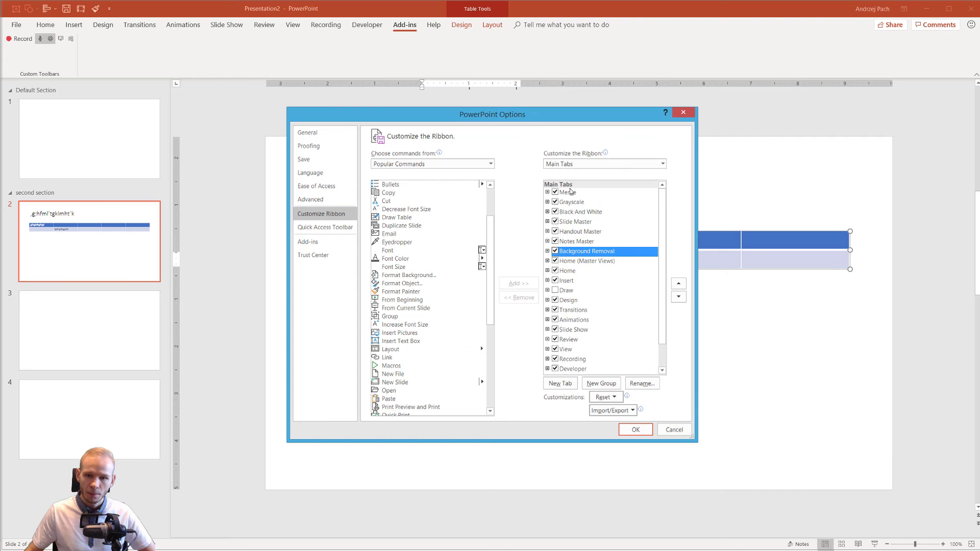
{"action": "key", "text": "Return"}
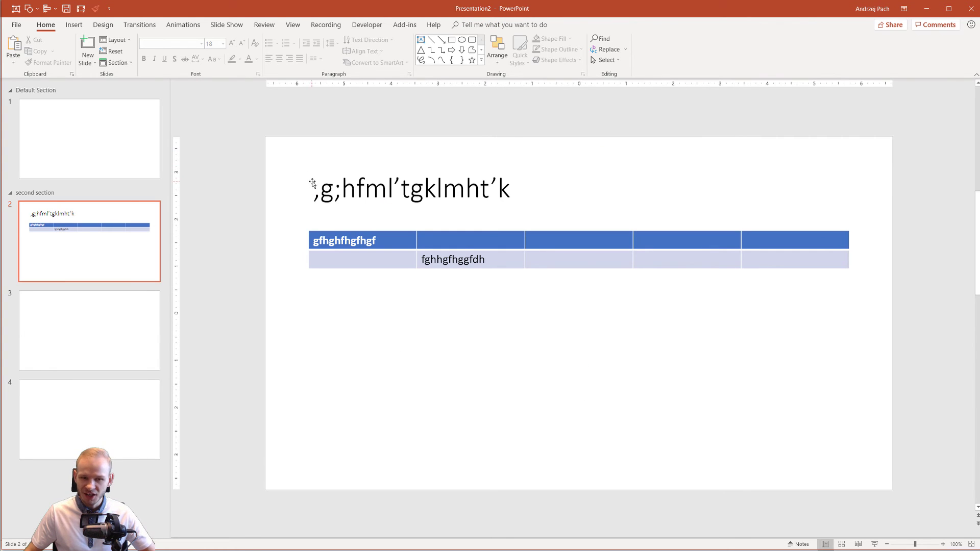
Draw a blue rectangle right of slide 2's title using Insert > Shapes > Rectangle, then deselect it.
{"action": "left_click", "coordinate": [79, 26]}
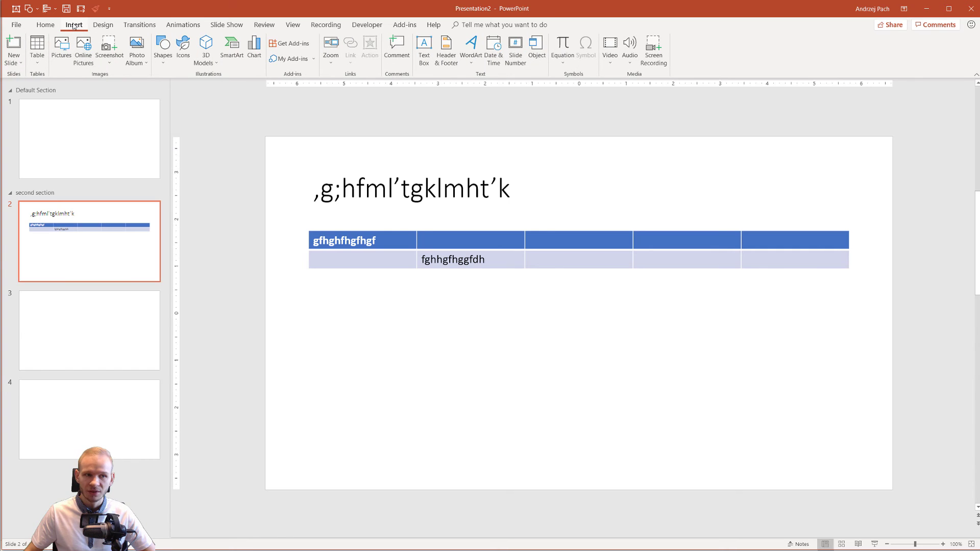
{"action": "left_click", "coordinate": [163, 63]}
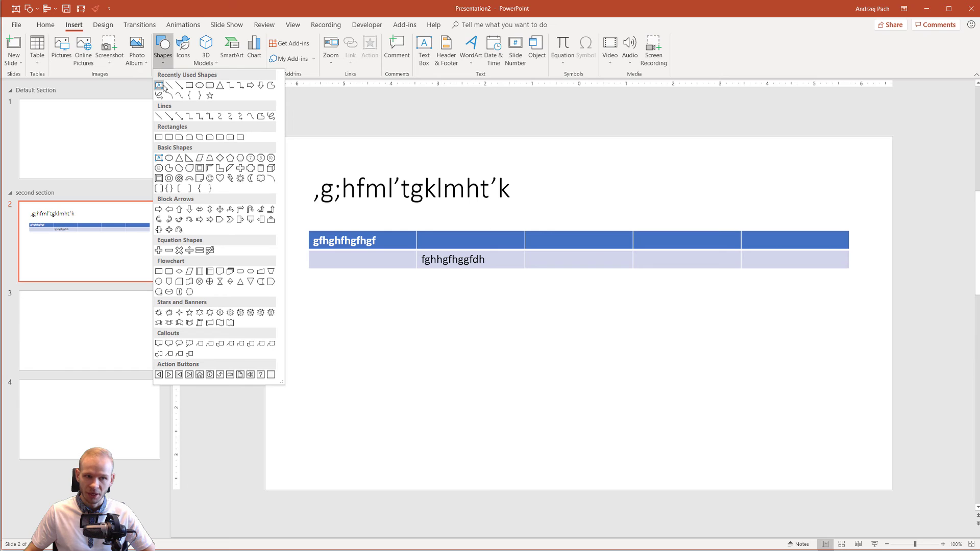
{"action": "left_click", "coordinate": [190, 85]}
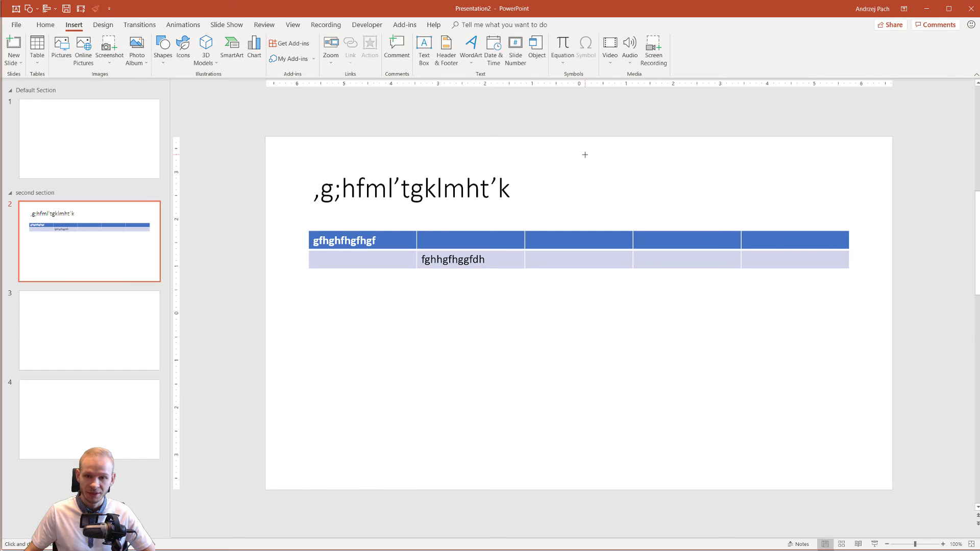
{"action": "left_click_drag", "start_coordinate": [585, 154], "coordinate": [751, 219]}
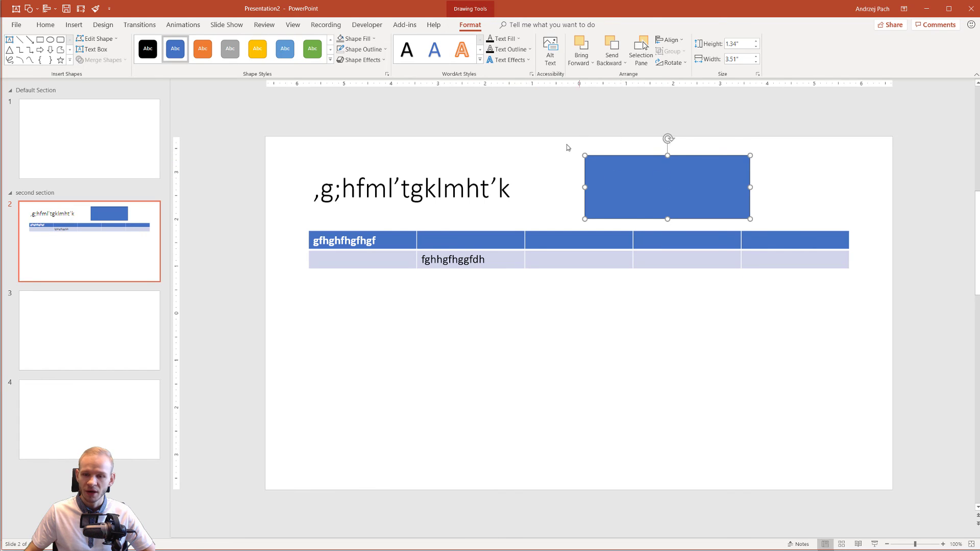
{"action": "left_click", "coordinate": [365, 158]}
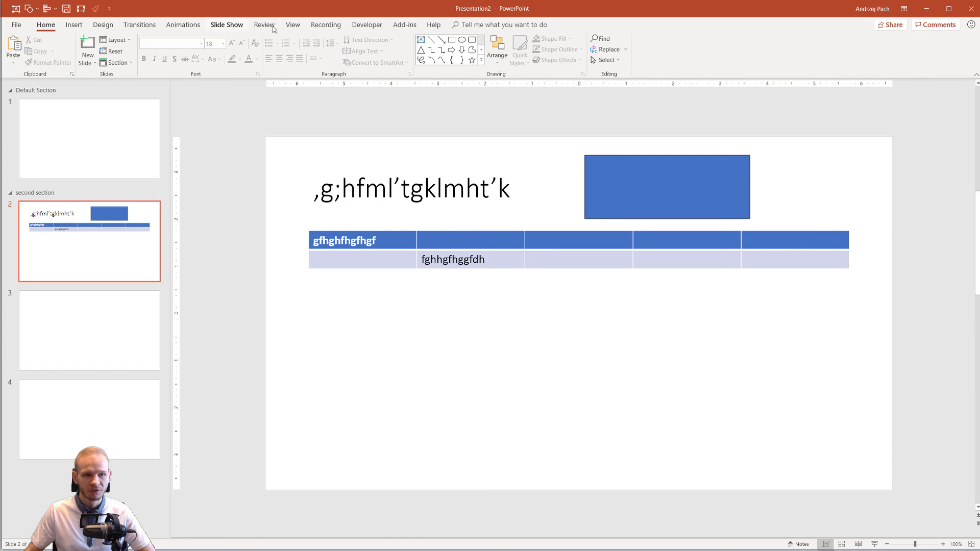
Go to slide 3 and type the title 'ytutyukutyr'.
{"action": "left_click_drag", "start_coordinate": [255, 131], "coordinate": [616, 249]}
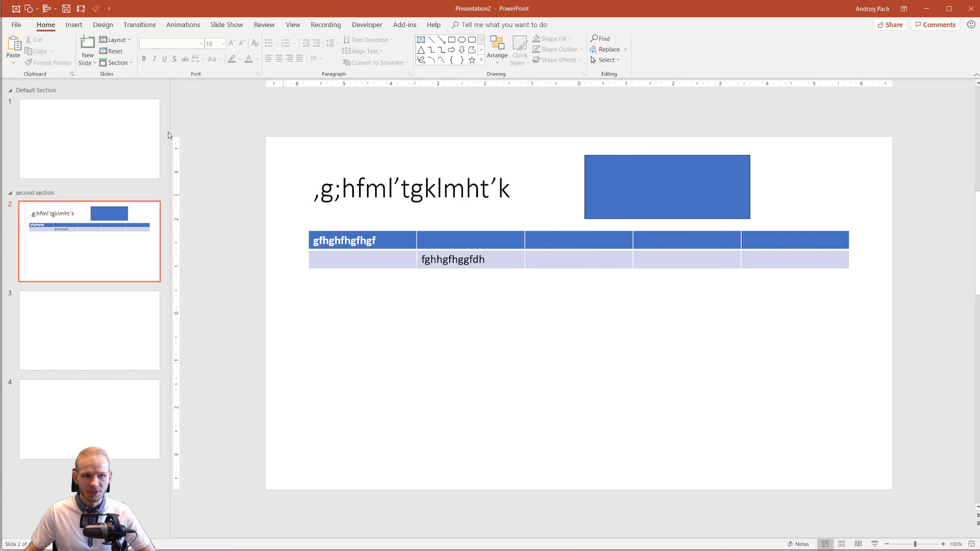
{"action": "left_click", "coordinate": [124, 337]}
{"action": "left_click", "coordinate": [445, 203]}
{"action": "type", "text": "ytutyukutyr'putrltyu[]p"}
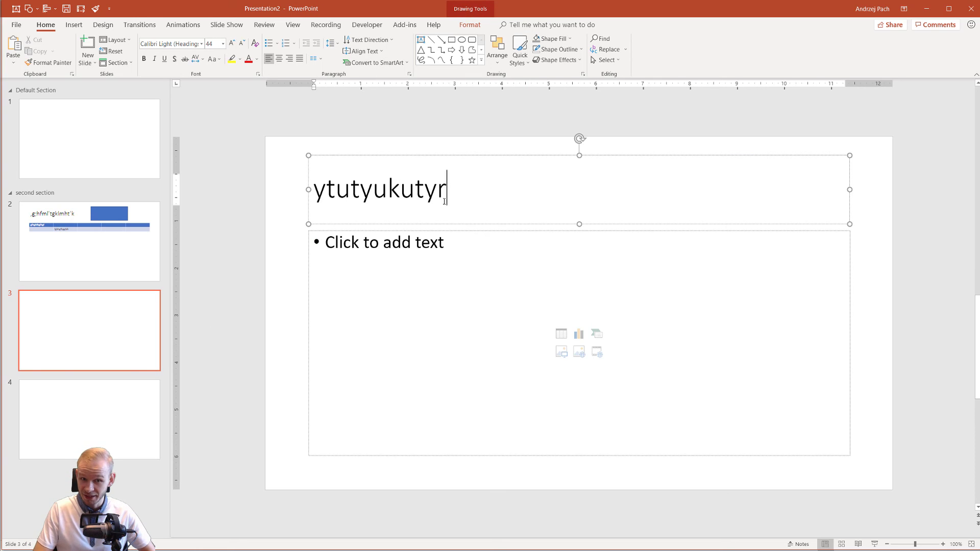